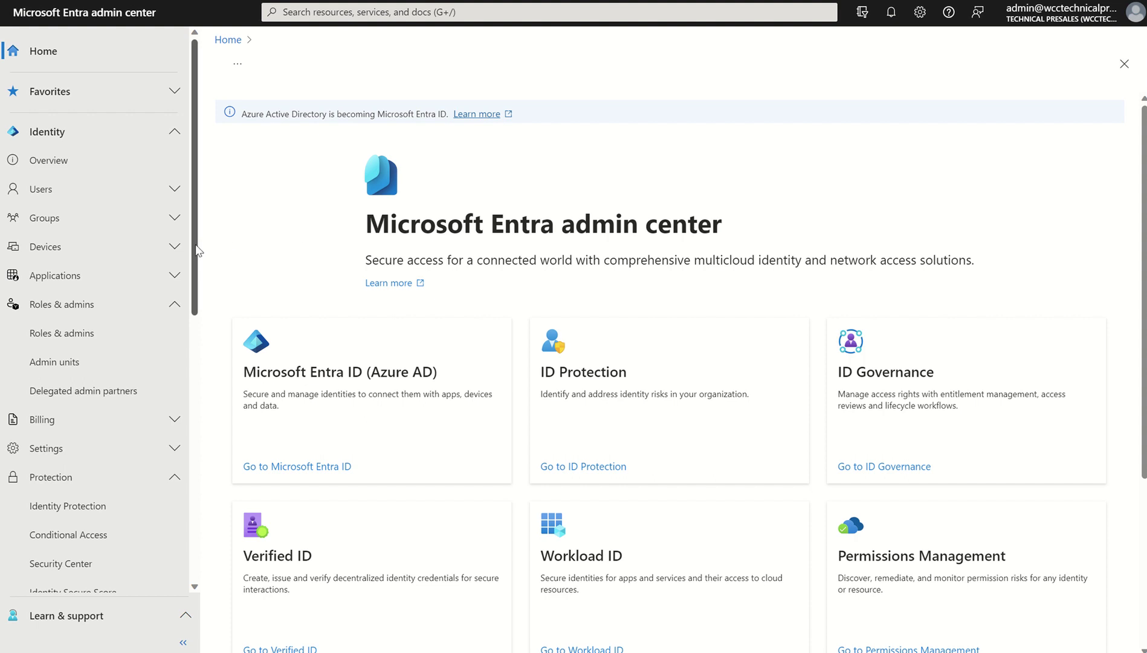
# Step: Go to Conditional Access > Authentication context and show its empty list of contexts
pyautogui.moveTo(195, 244); pyautogui.dragTo(185, 328)
pyautogui.scroll(5, 151, 338)
pyautogui.scroll(-4, 92, 362)
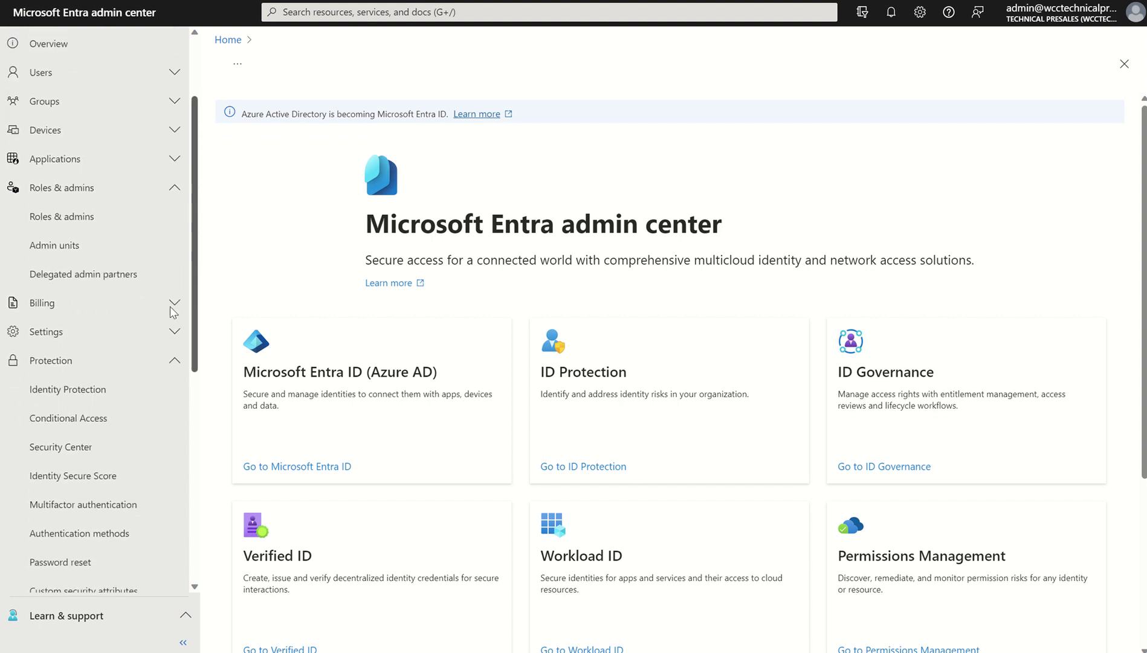
pyautogui.click(56, 397)
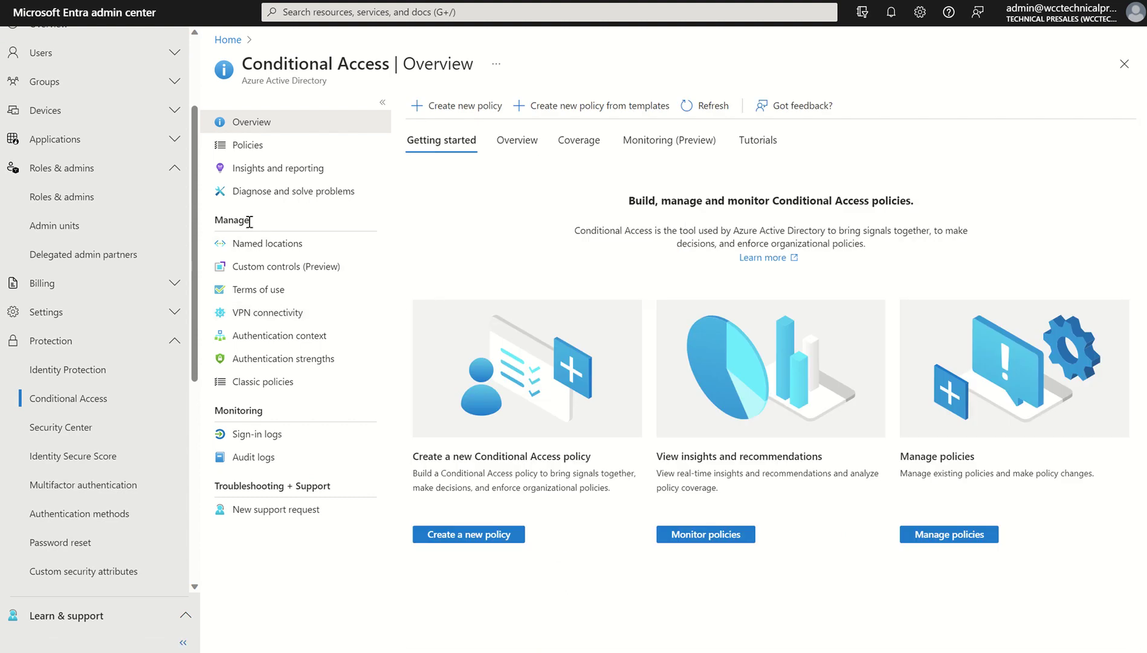
pyautogui.click(268, 339)
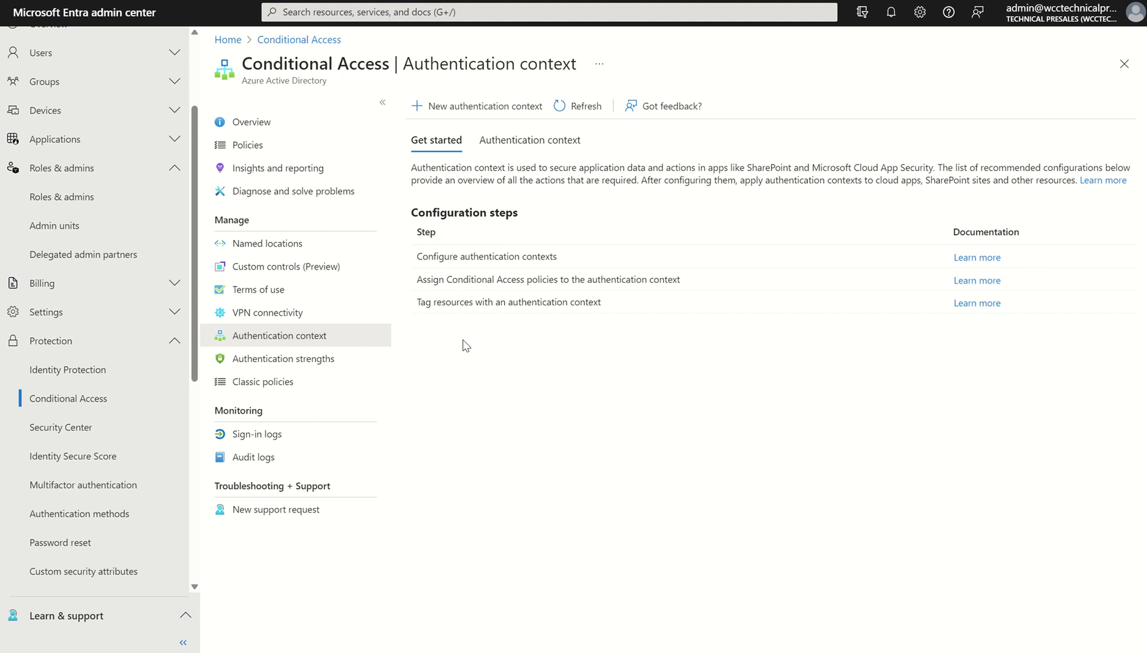
pyautogui.click(496, 148)
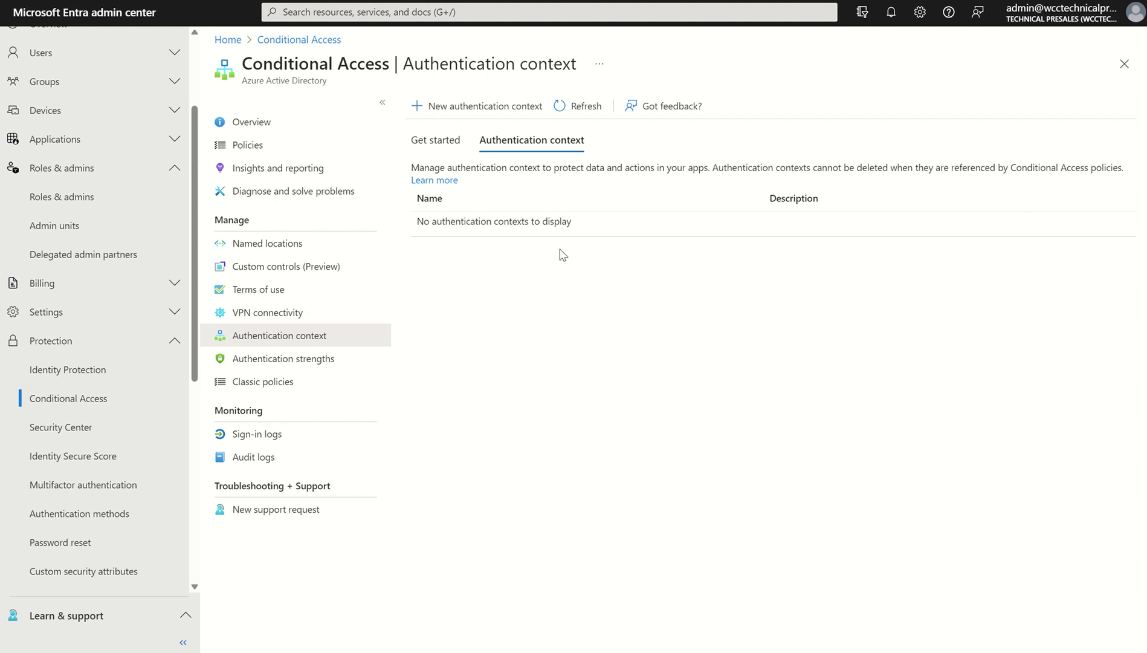
# Step: Create a published authentication context 'Restrict Creation of CA' with ID c1 and save it
pyautogui.click(484, 109)
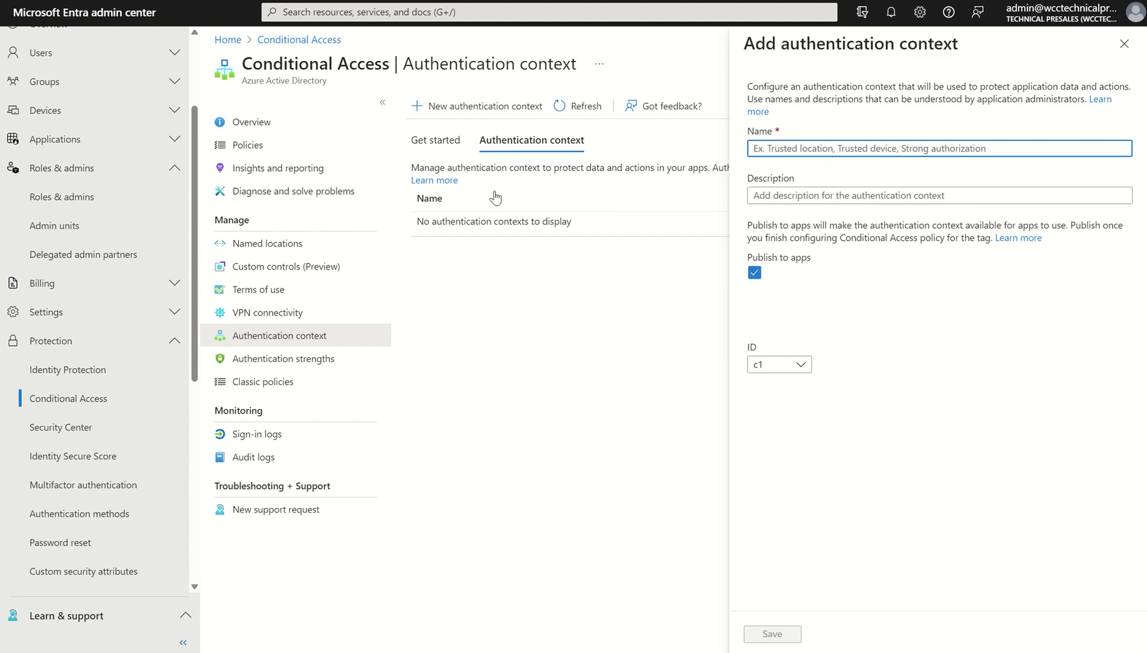
pyautogui.write('rESTRIC')
pyautogui.press('BackSpace')
pyautogui.press('BackSpace')
pyautogui.press('BackSpace')
pyautogui.press('BackSpace')
pyautogui.press('BackSpace')
pyautogui.press('BackSpace')
pyautogui.press('BackSpace')
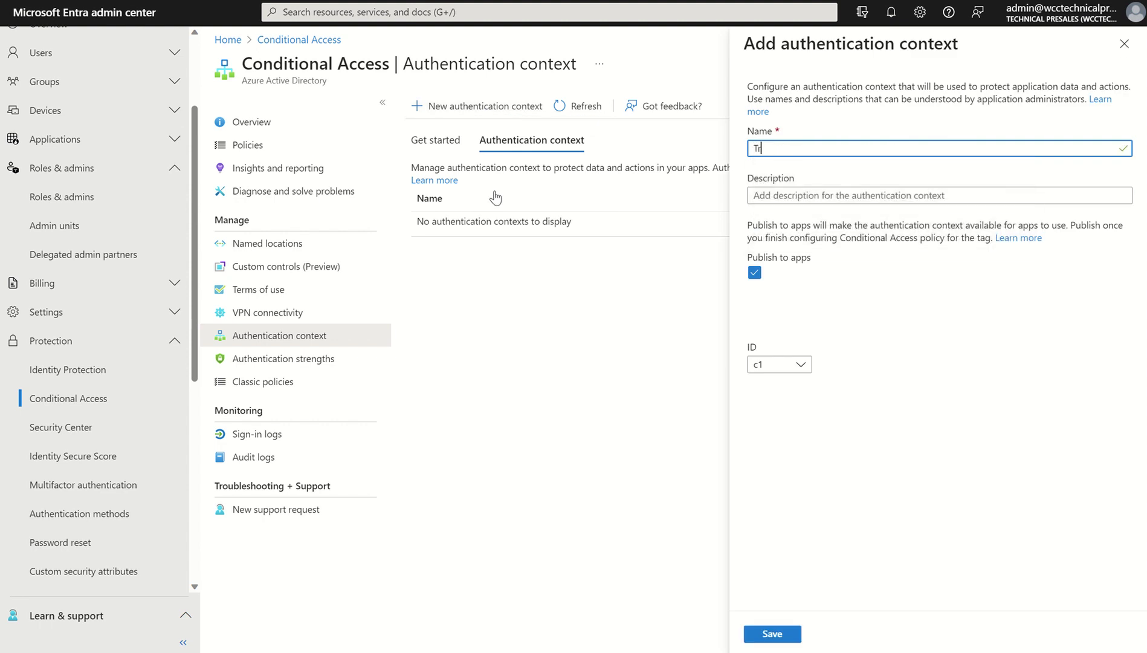
pyautogui.write('Restrict Creation of CA')
pyautogui.click(800, 366)
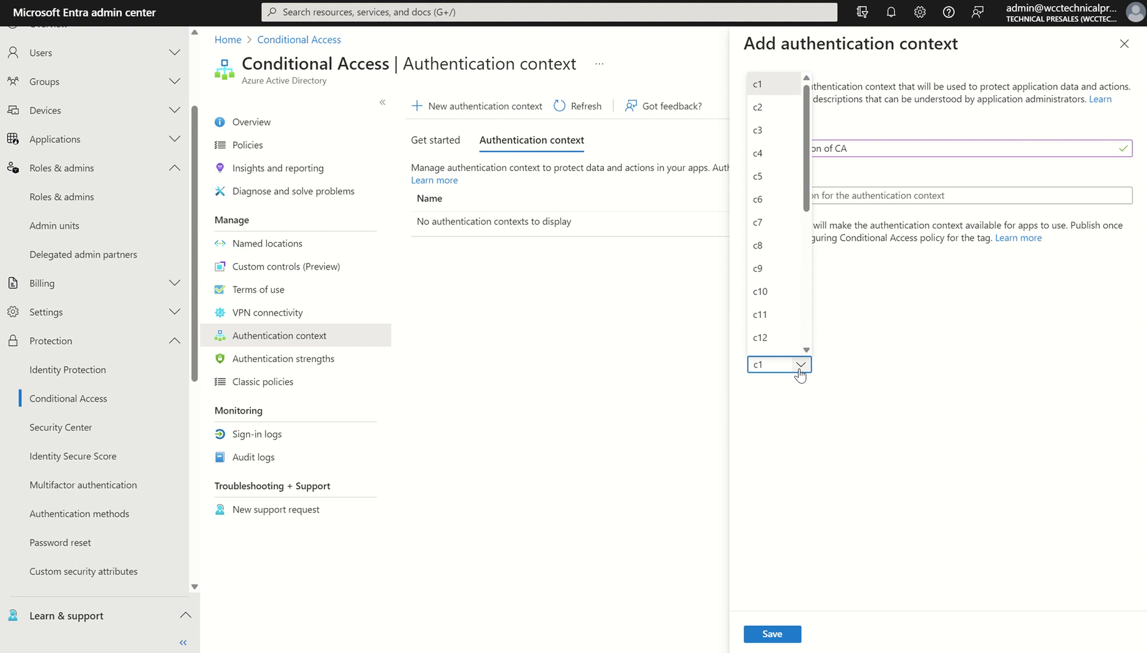
pyautogui.click(851, 372)
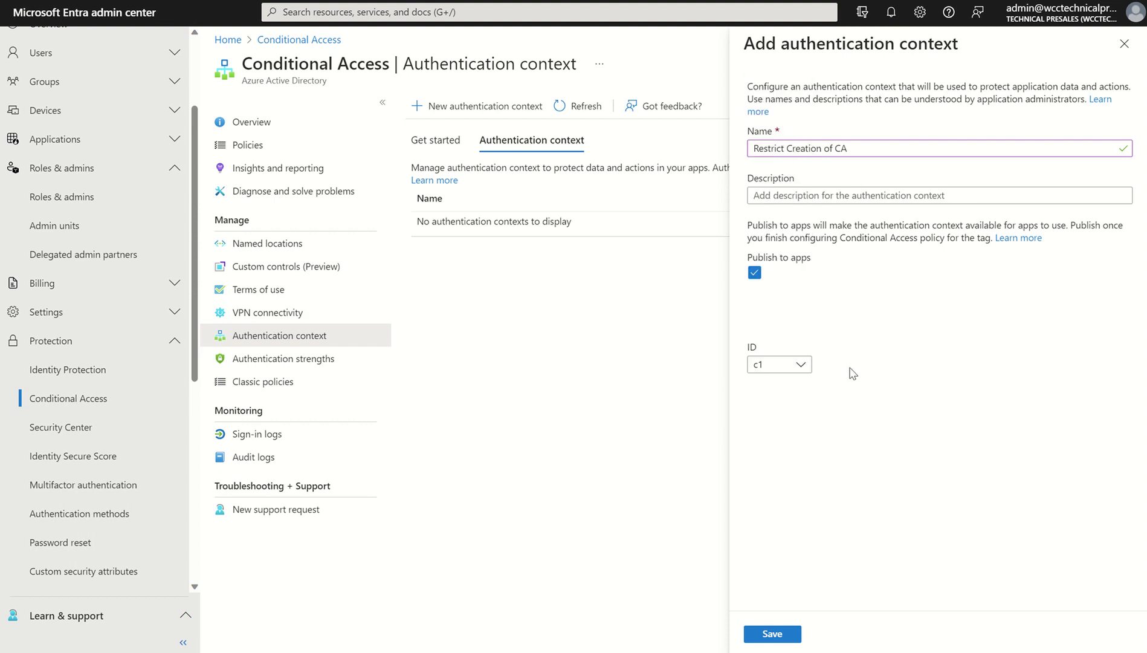
pyautogui.click(801, 365)
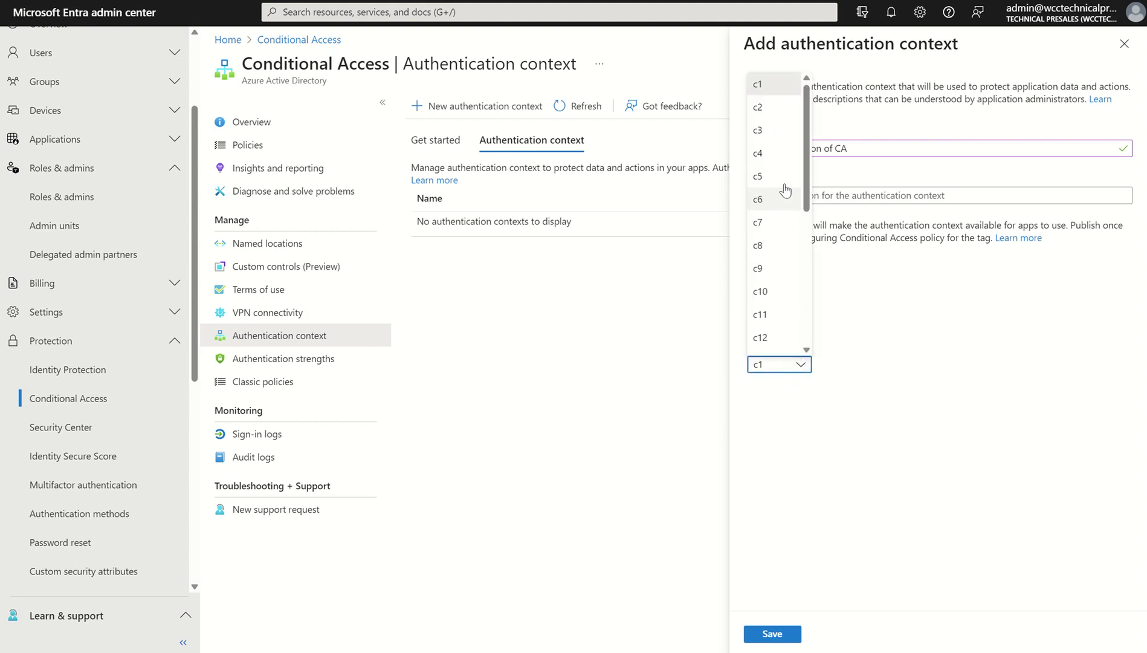
pyautogui.moveTo(807, 196); pyautogui.dragTo(804, 128)
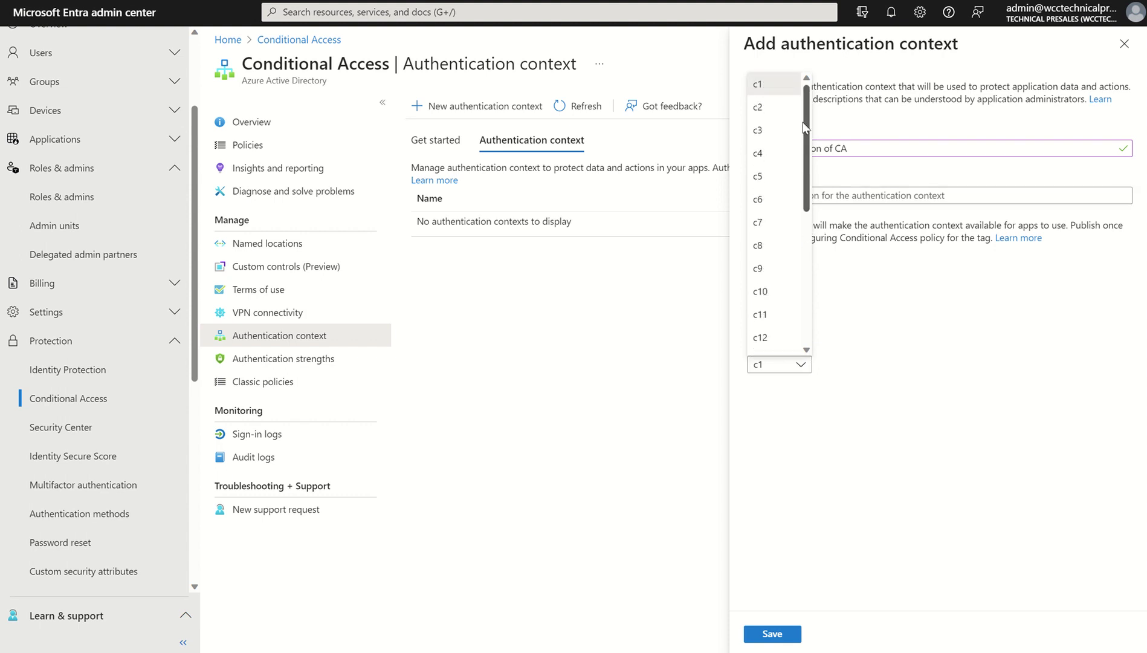
pyautogui.click(757, 84)
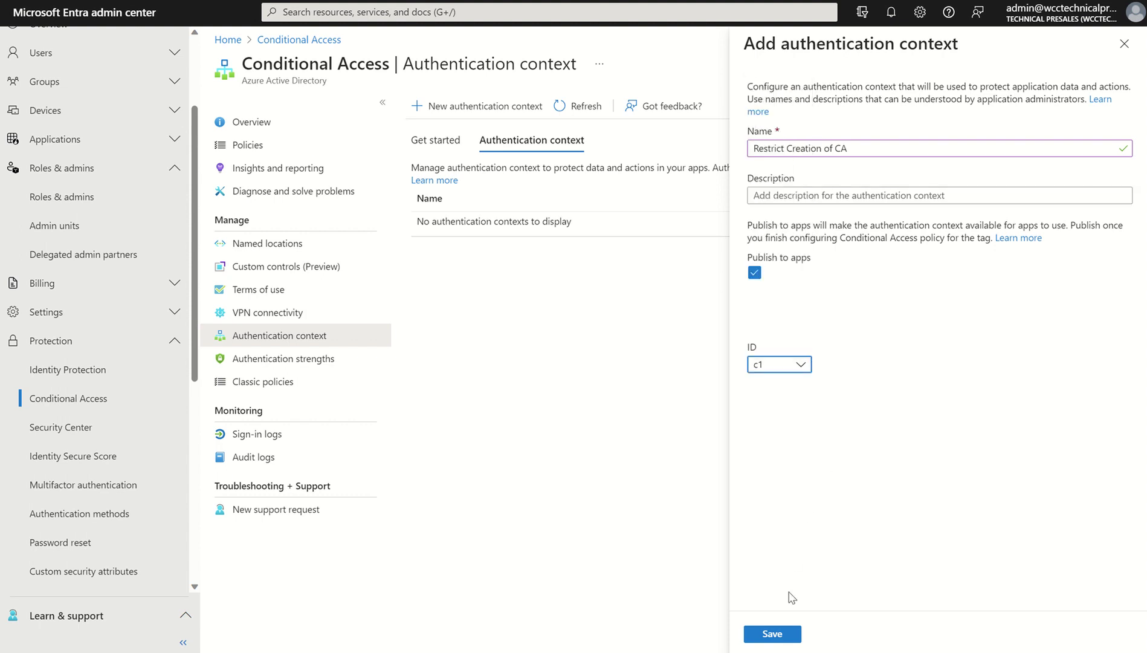
pyautogui.click(773, 634)
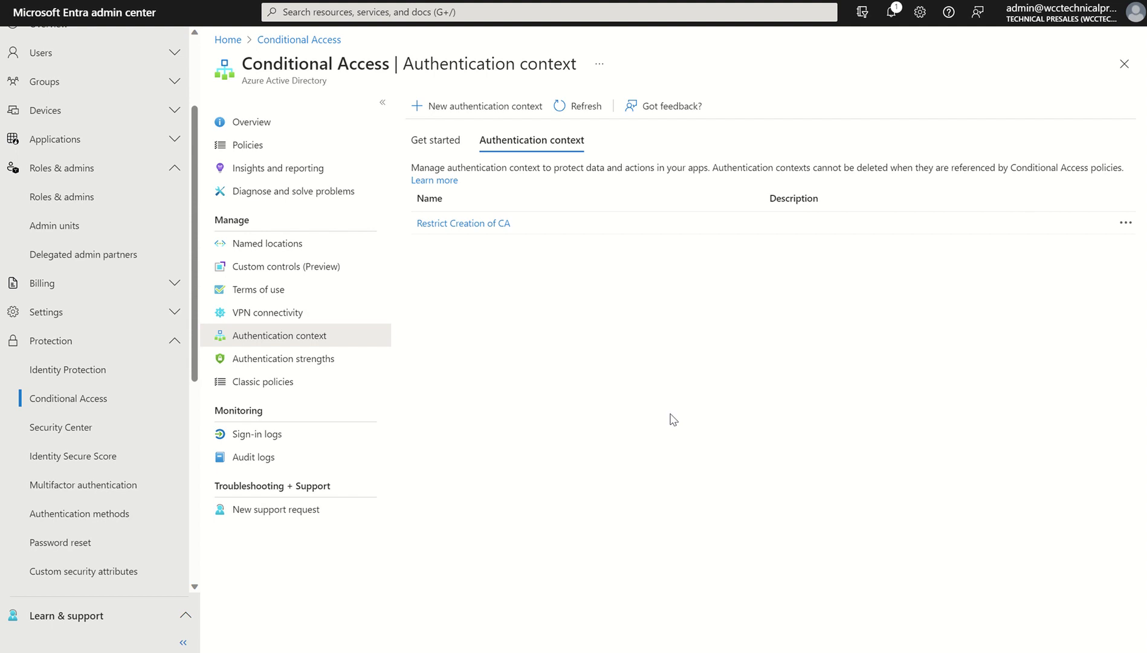
# Step: Refresh the context list, then open the empty Protected actions page under Roles & admins
pyautogui.click(560, 112)
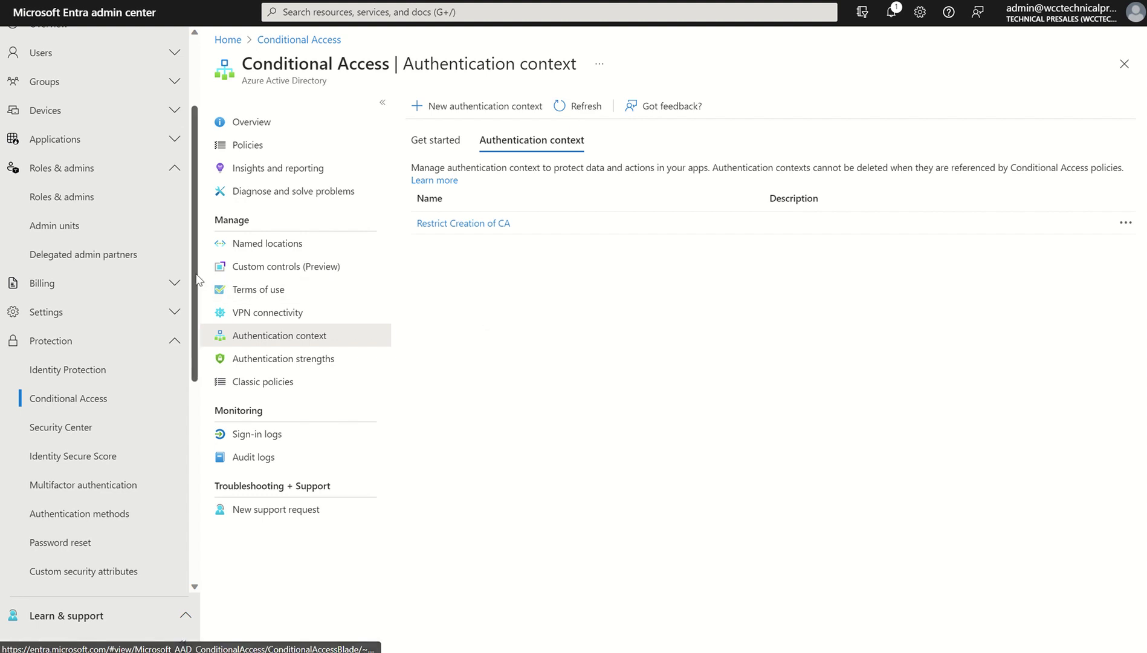
pyautogui.moveTo(197, 279); pyautogui.dragTo(199, 191)
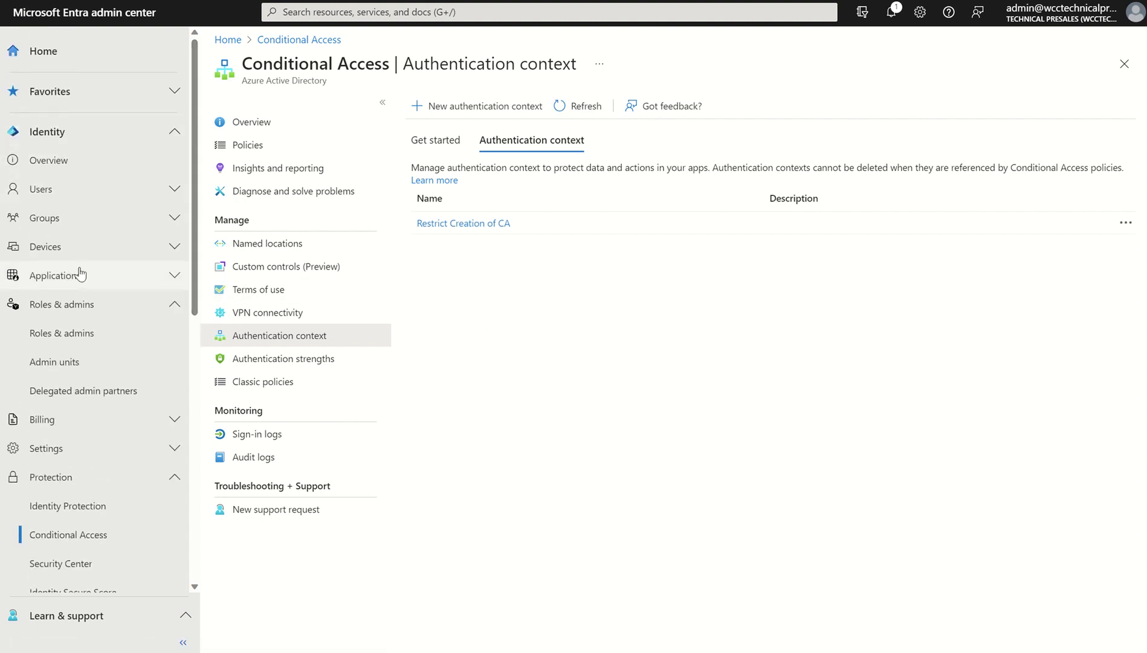
pyautogui.click(77, 329)
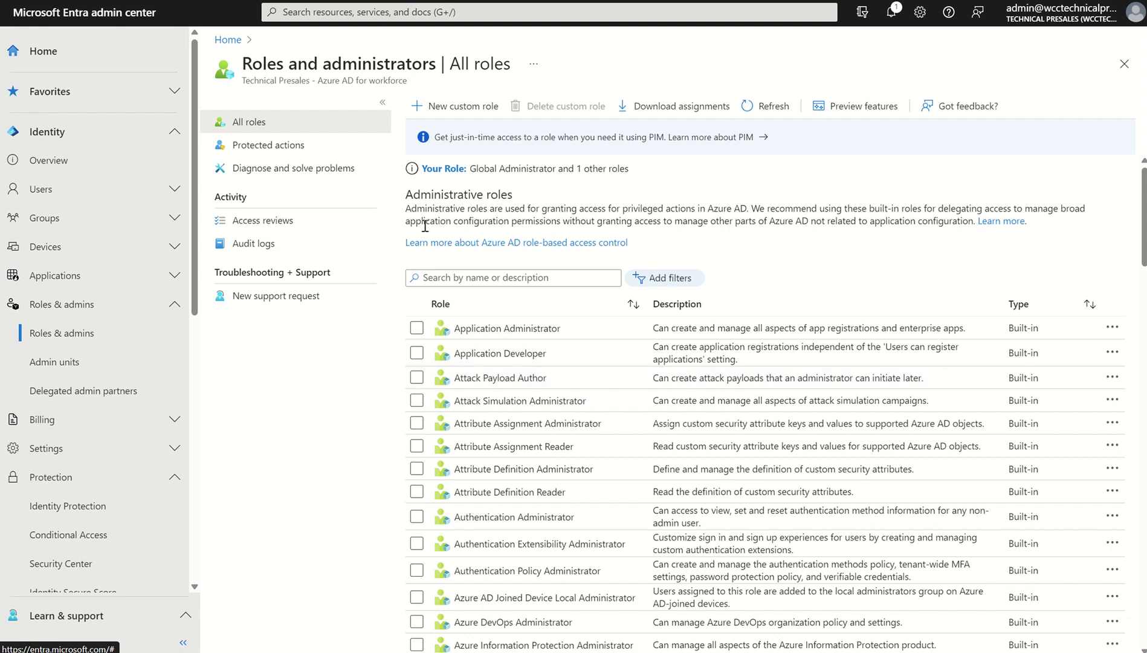
pyautogui.click(270, 155)
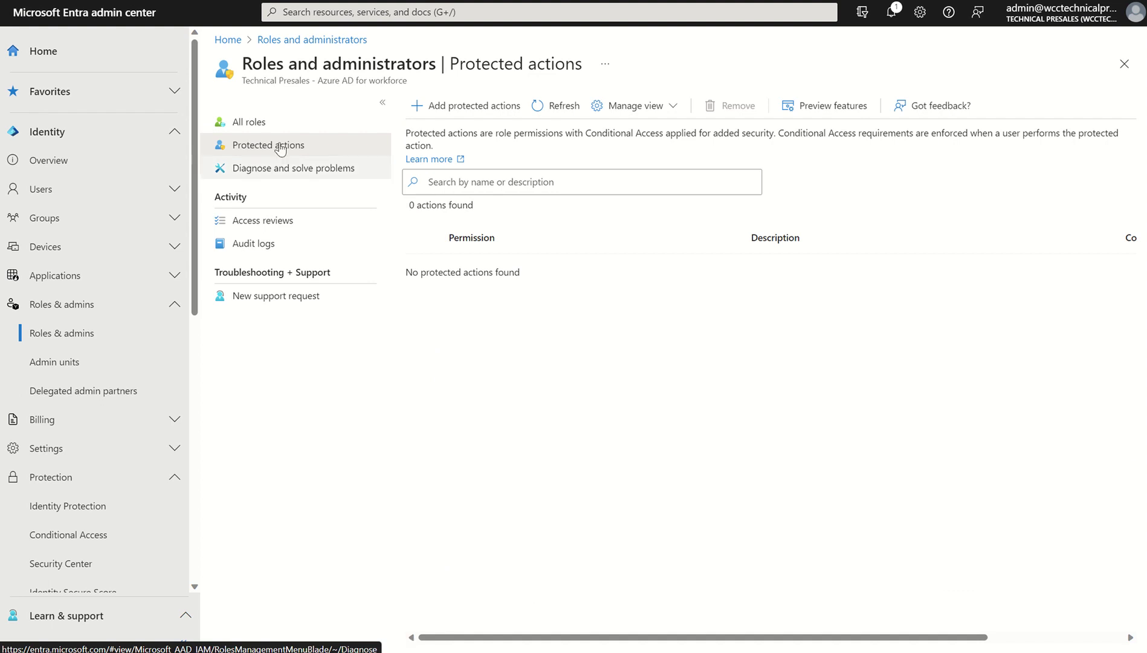
# Step: Start a protected action using the Restrict Creation of CA context and list the 18 selectable permissions
pyautogui.click(472, 115)
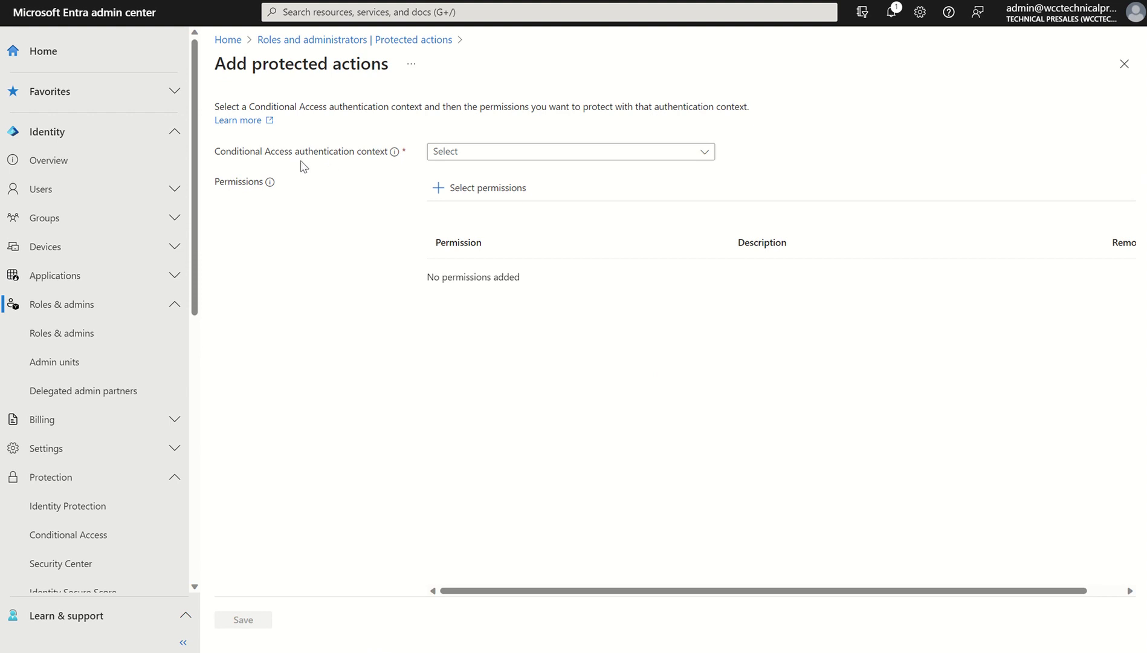
pyautogui.click(453, 159)
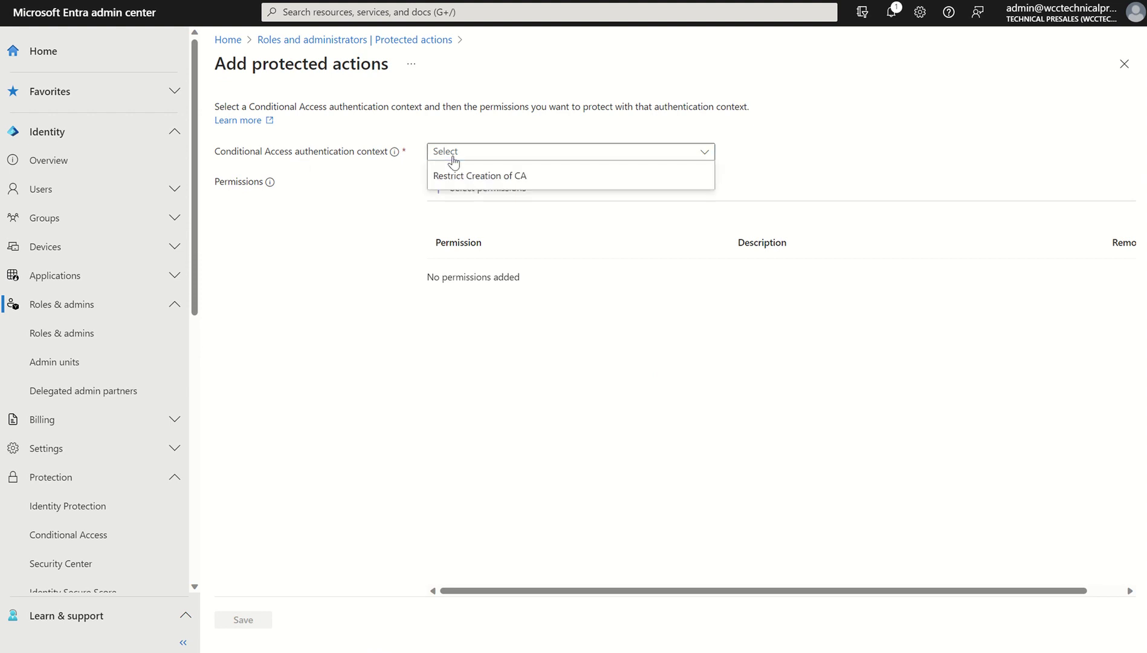
pyautogui.click(478, 181)
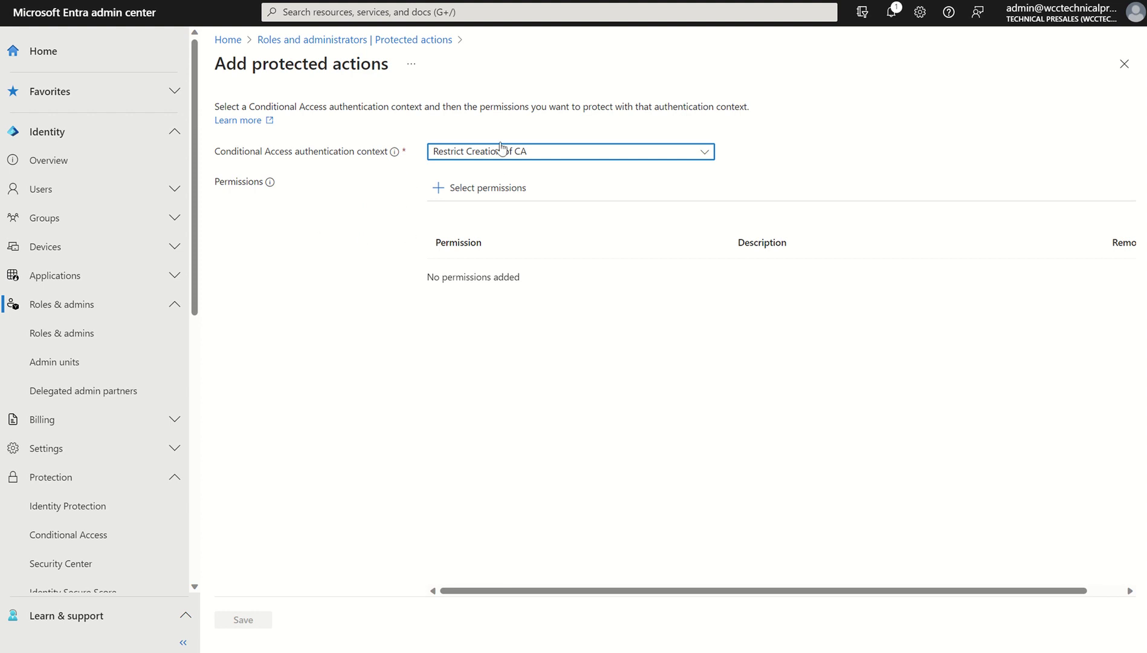
pyautogui.click(489, 188)
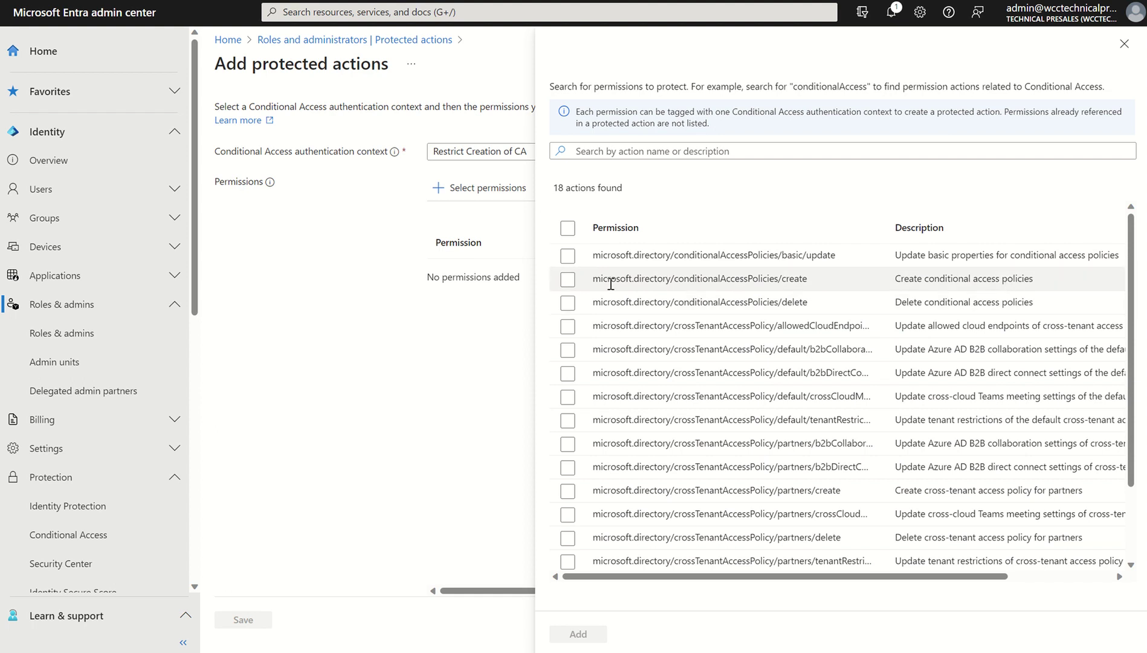
# Step: Add microsoft.directory/conditionalAccessPolicies/create as the protected permission and save the protected action
pyautogui.click(568, 280)
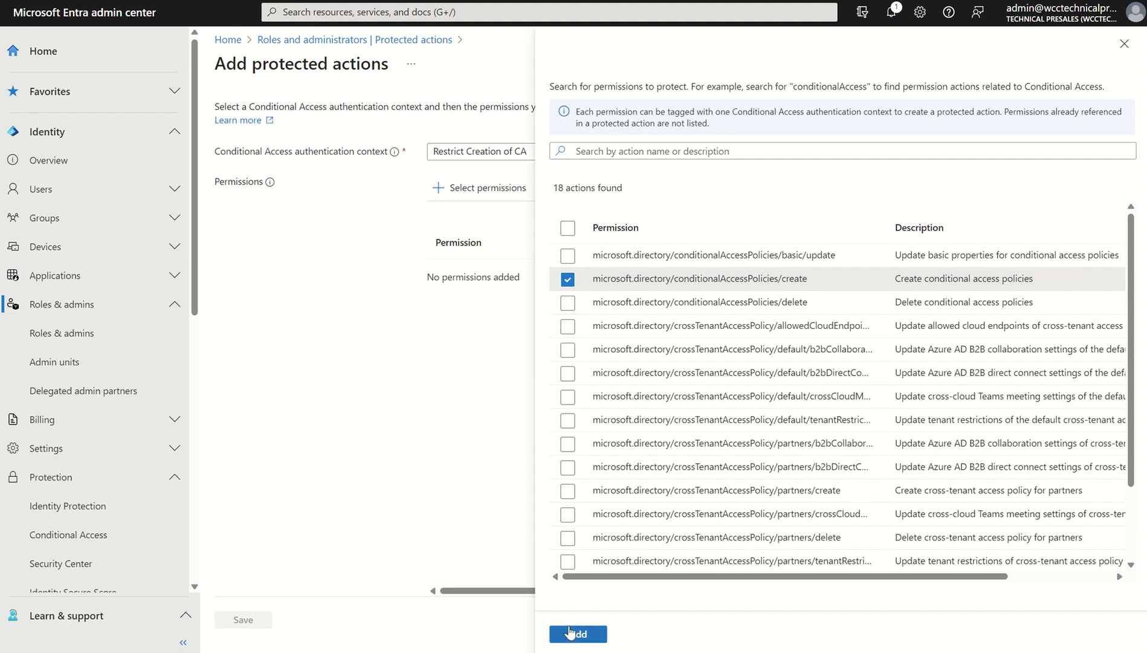
pyautogui.click(565, 632)
pyautogui.click(257, 620)
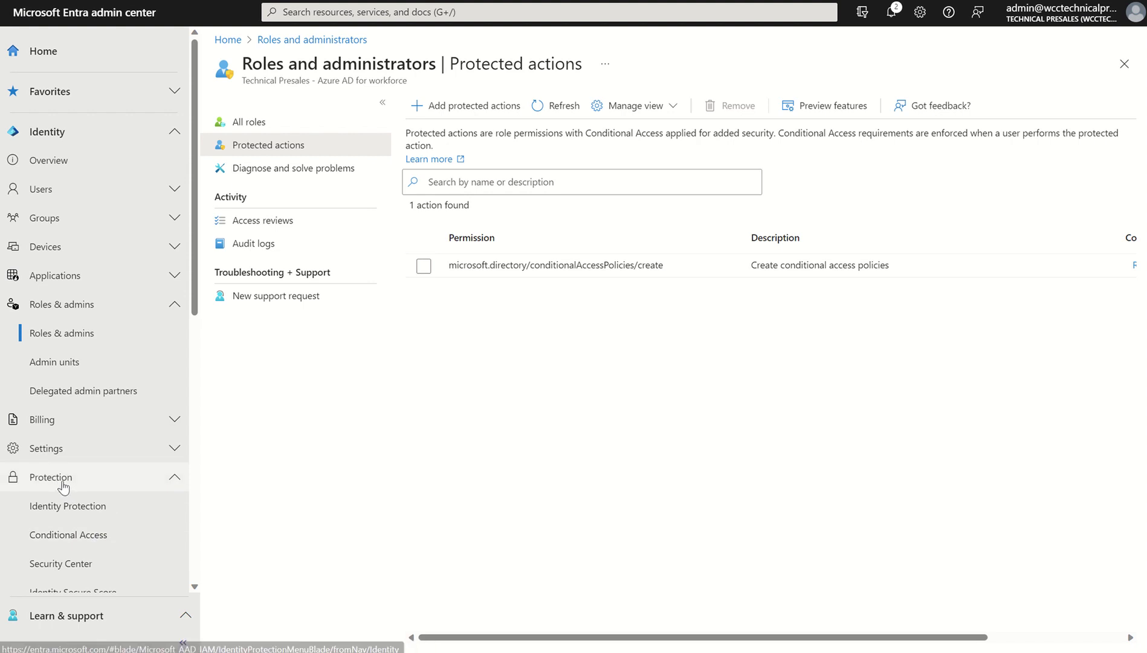
# Step: From the Conditional Access Policies list, begin a blank new policy, report-only by default
pyautogui.click(59, 536)
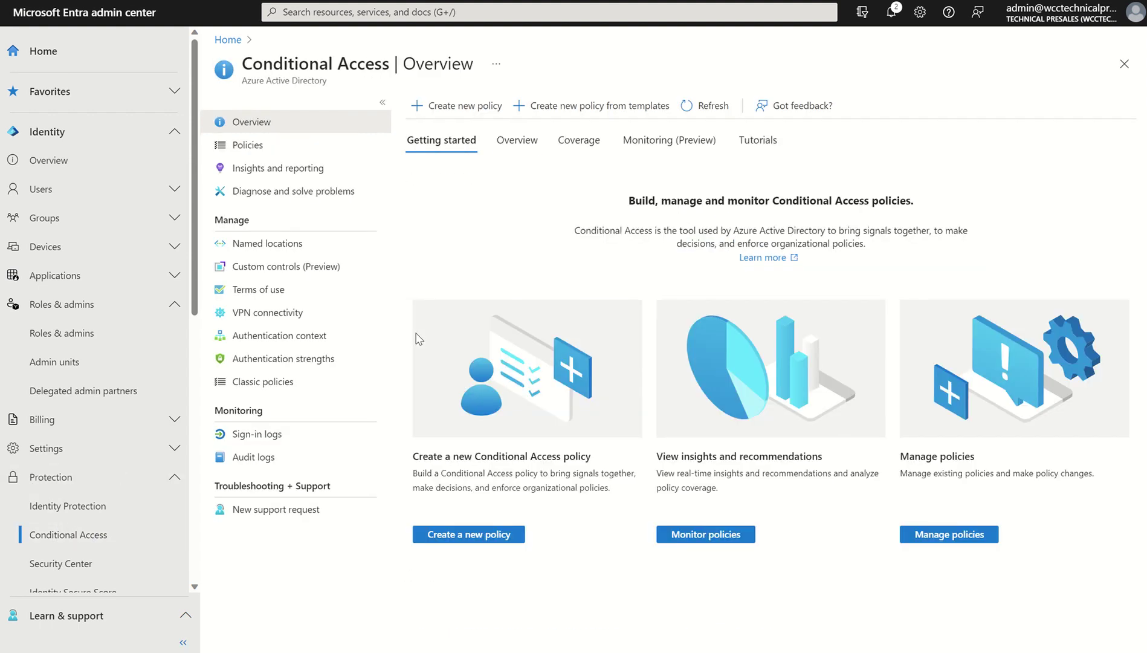
pyautogui.click(239, 153)
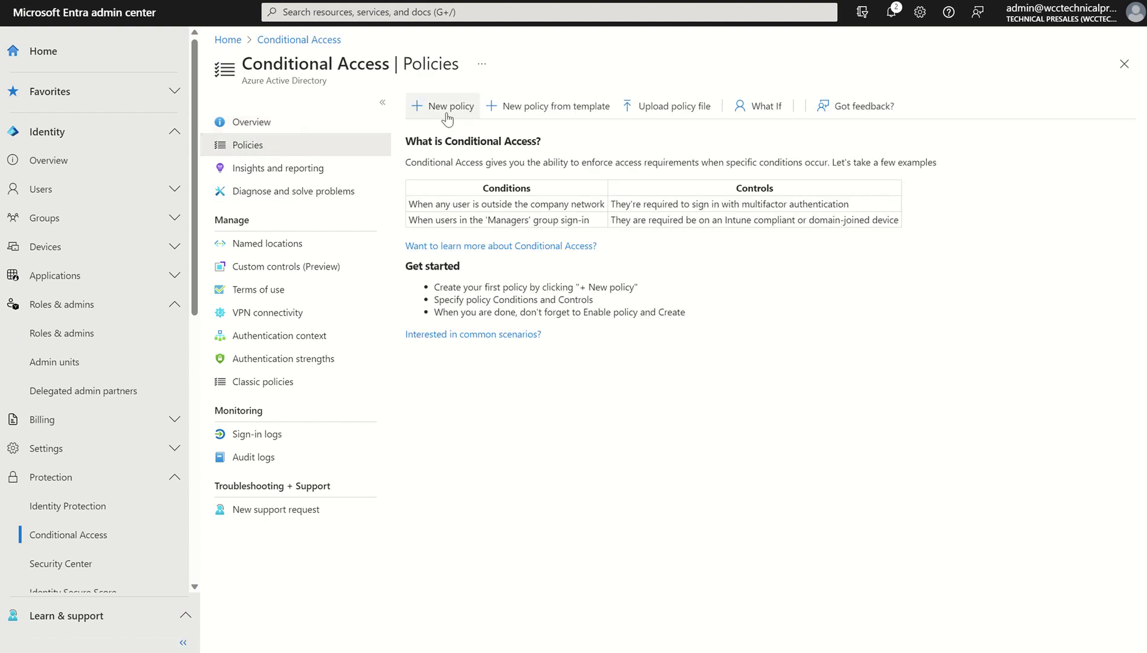
pyautogui.click(443, 107)
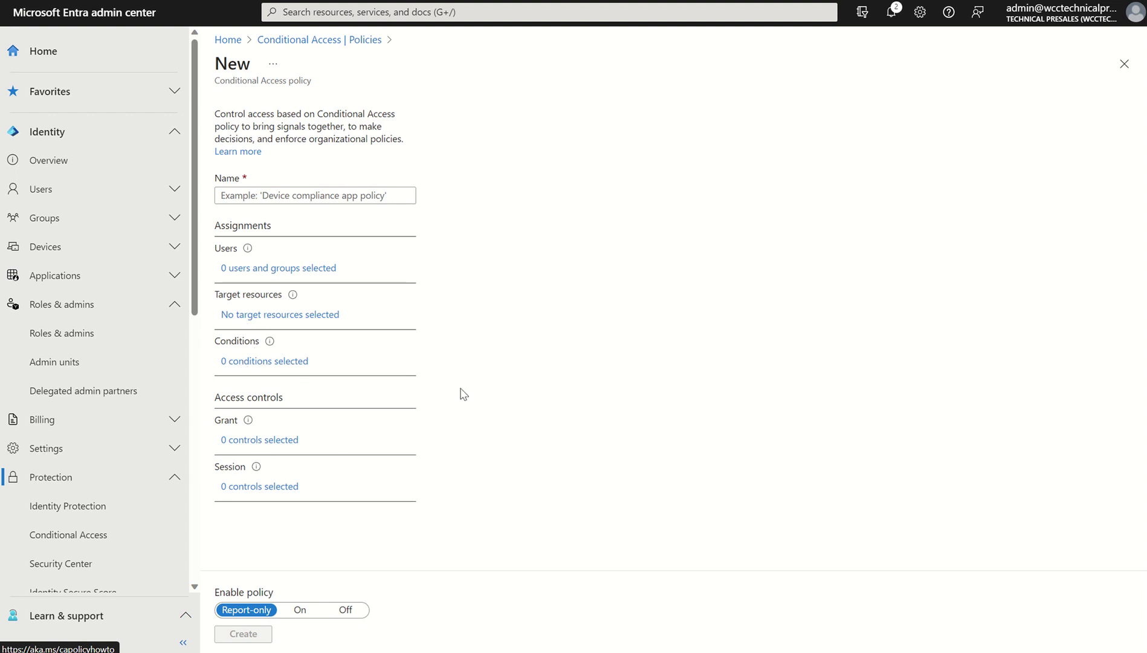
# Step: Target the policy at the Restrict Creation of CA authentication context instead of cloud apps
pyautogui.click(248, 316)
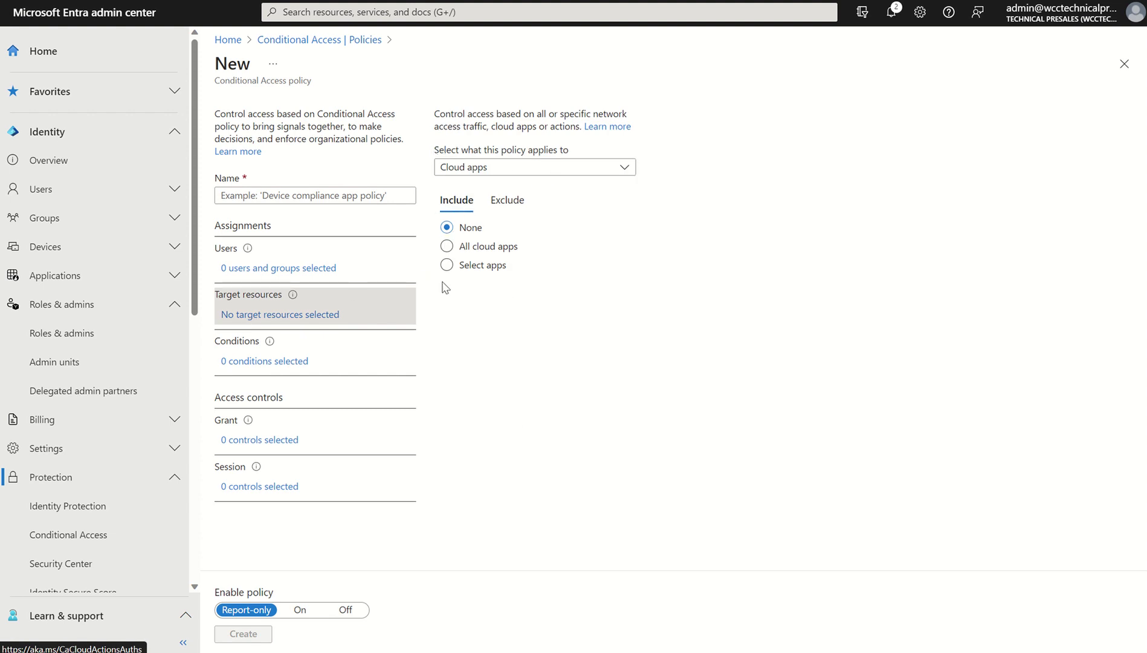
pyautogui.click(488, 169)
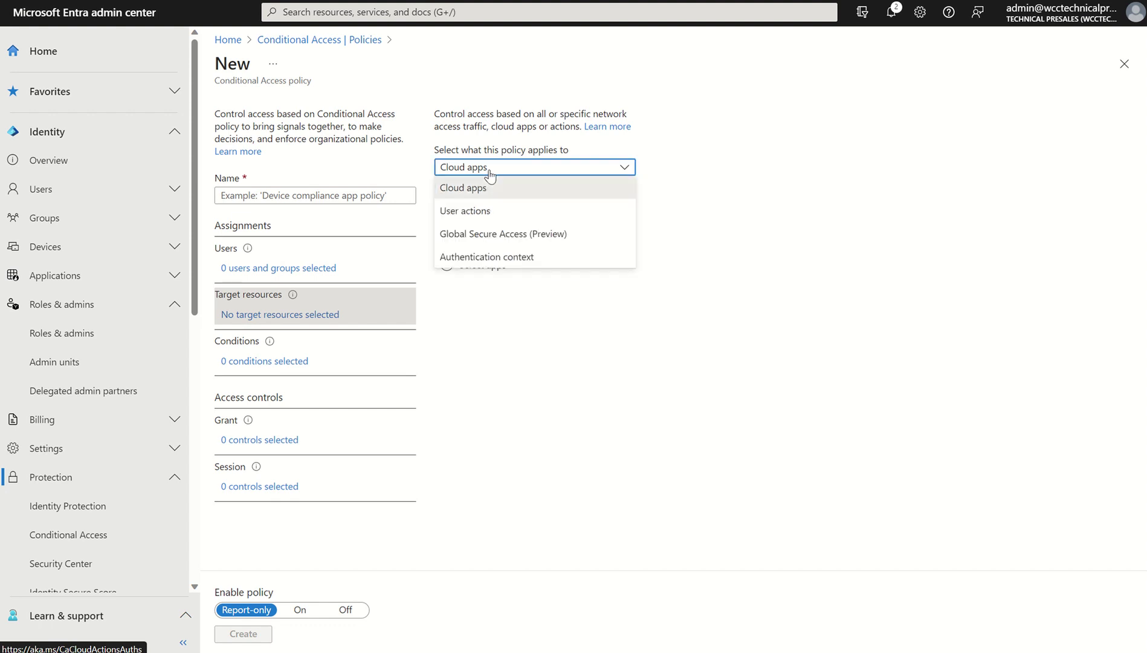
pyautogui.click(488, 255)
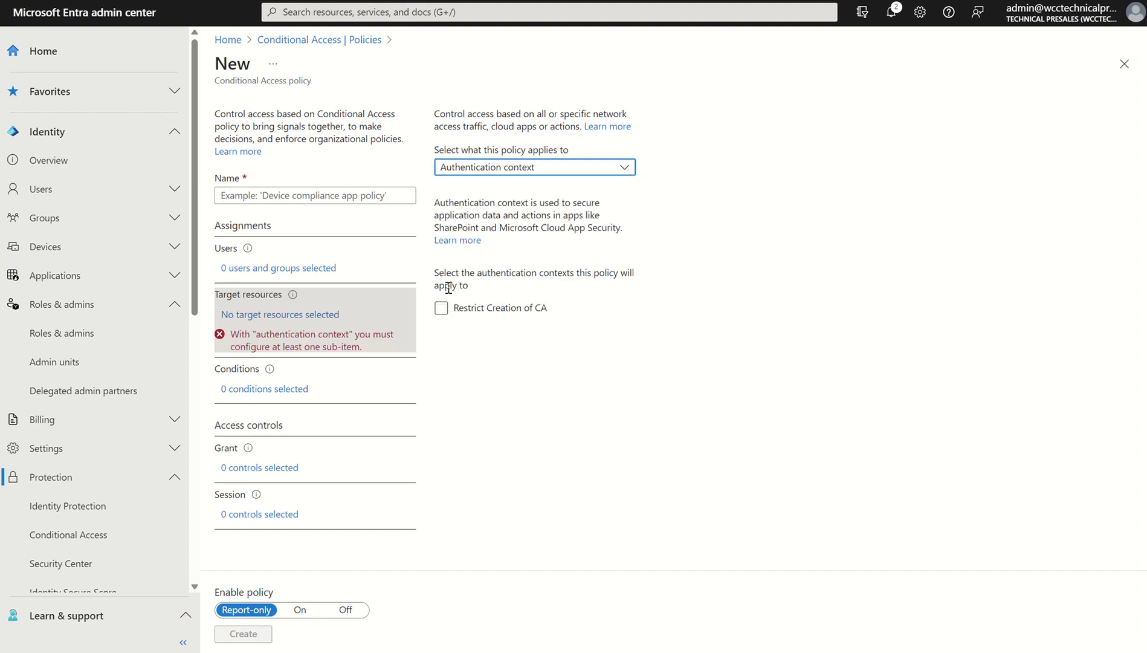
pyautogui.click(441, 308)
pyautogui.click(439, 311)
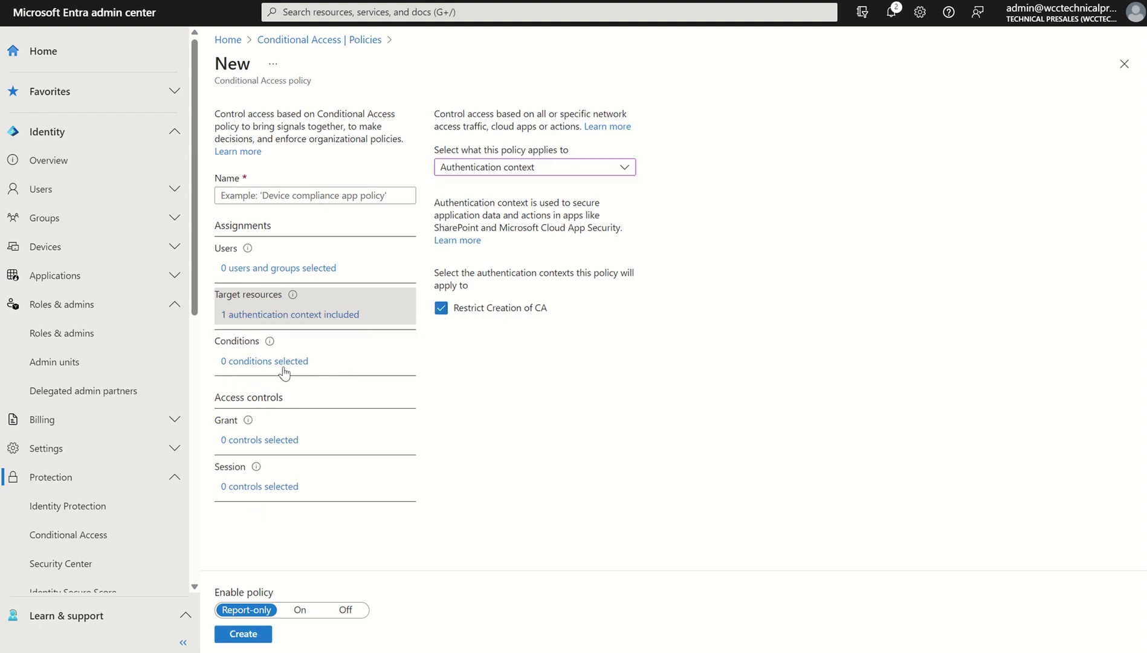
pyautogui.click(251, 363)
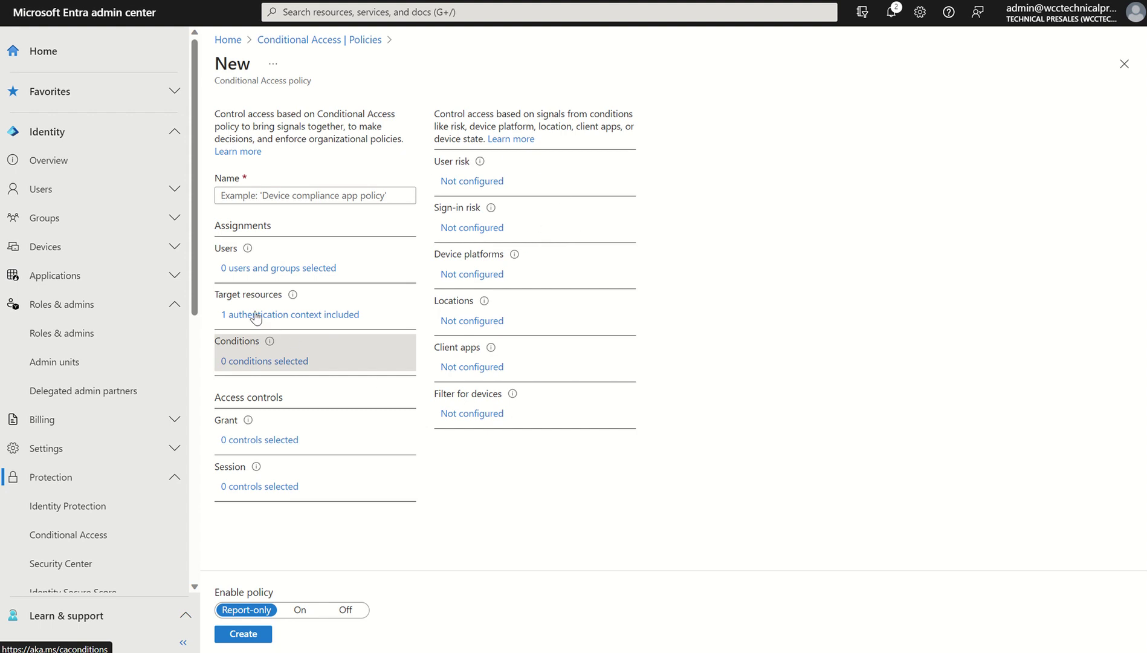
# Step: Grant access only with 'Require device to be marked as compliant' and set Enable policy to On
pyautogui.click(242, 441)
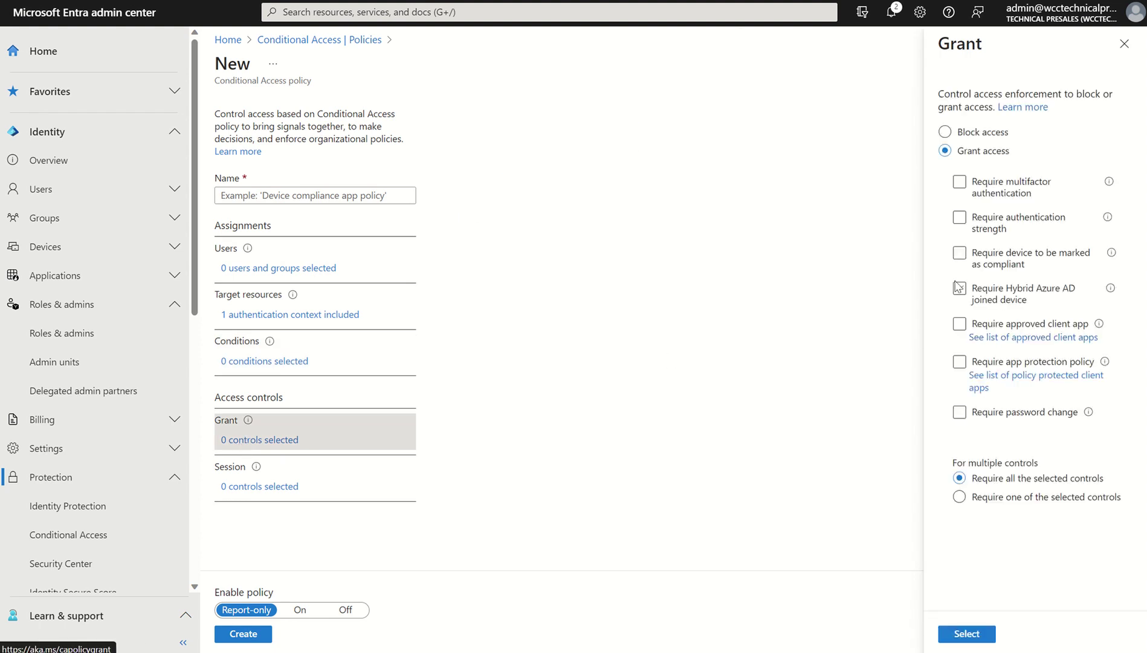
pyautogui.click(963, 232)
pyautogui.click(959, 256)
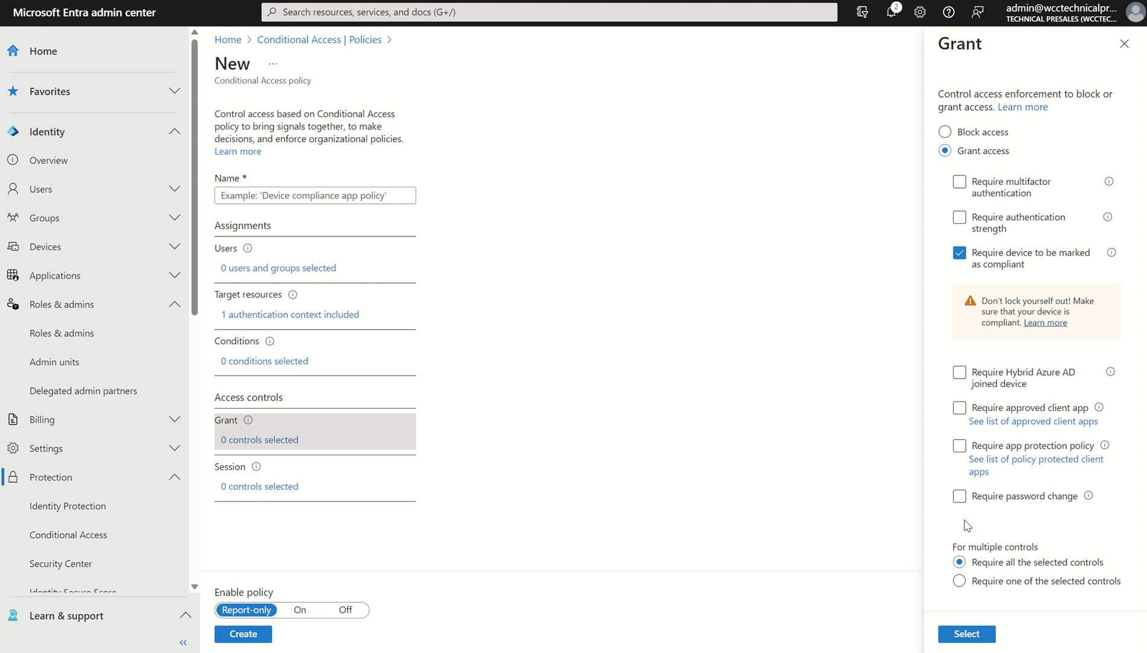
pyautogui.click(956, 633)
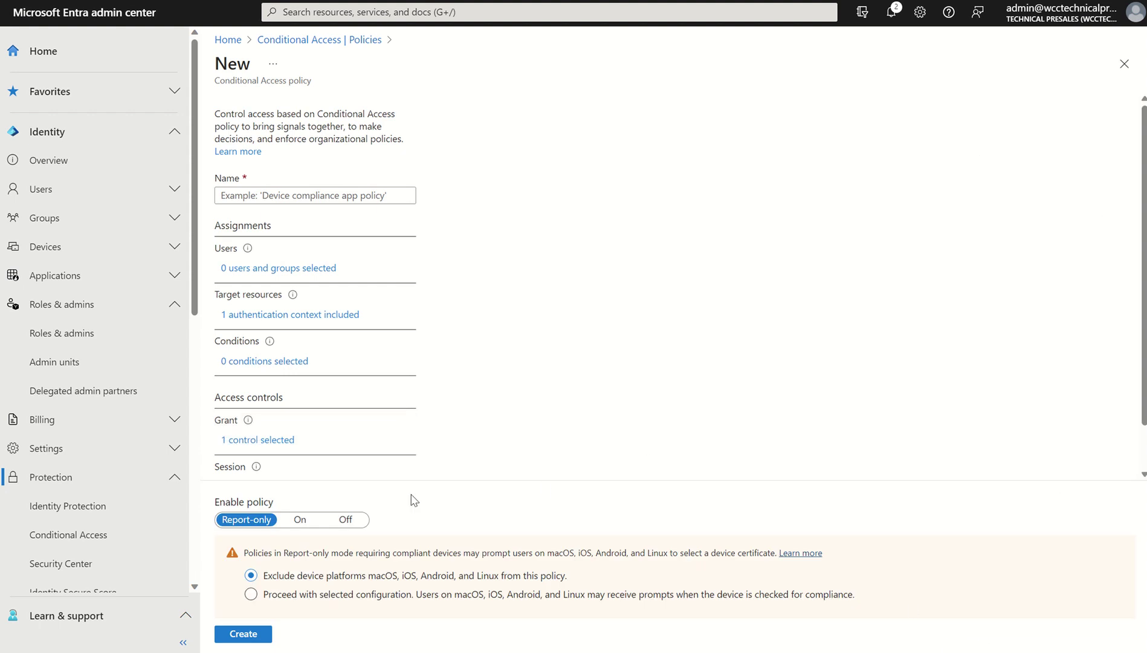
pyautogui.click(302, 518)
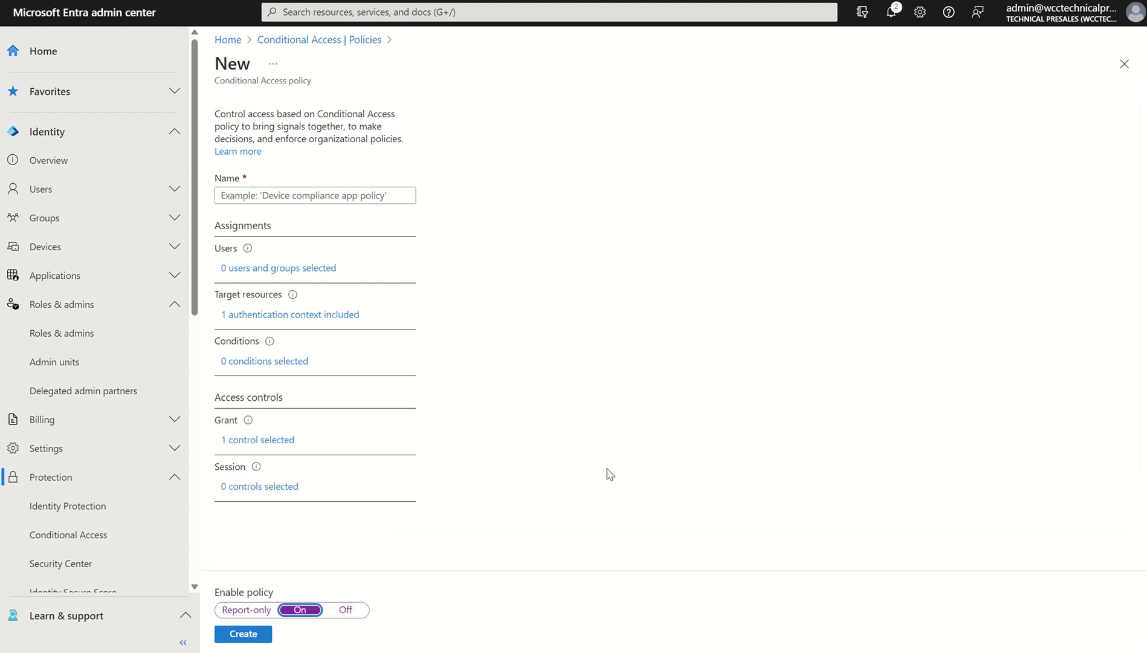